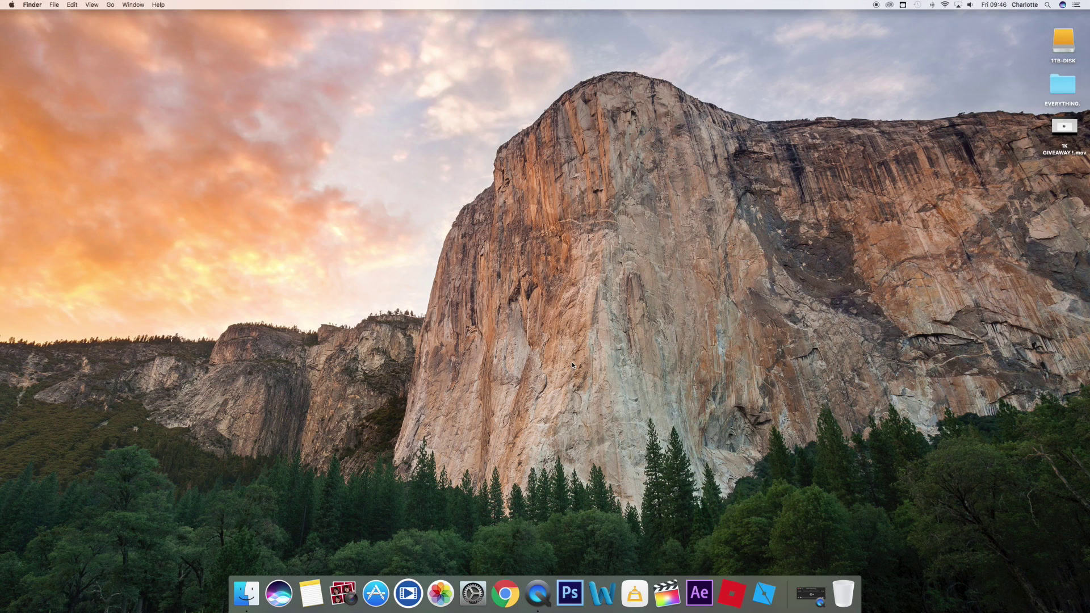
Check Mac storage in About This Mac, then launch OmniDiskSweeper to list 1TB-DISK and Macintosh HD
click(12, 5)
click(34, 15)
click(533, 130)
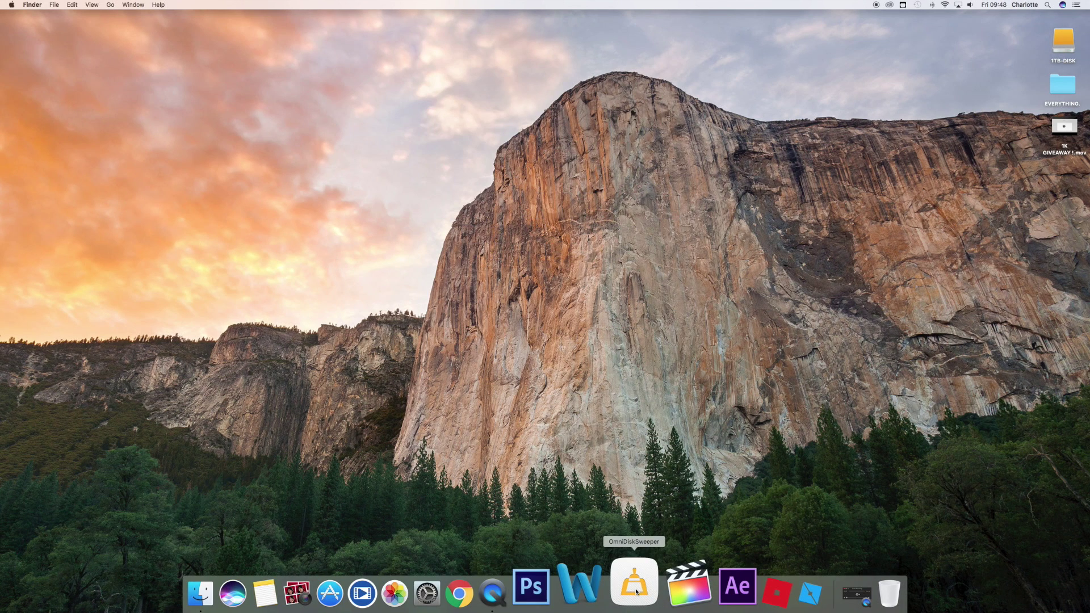
click(634, 585)
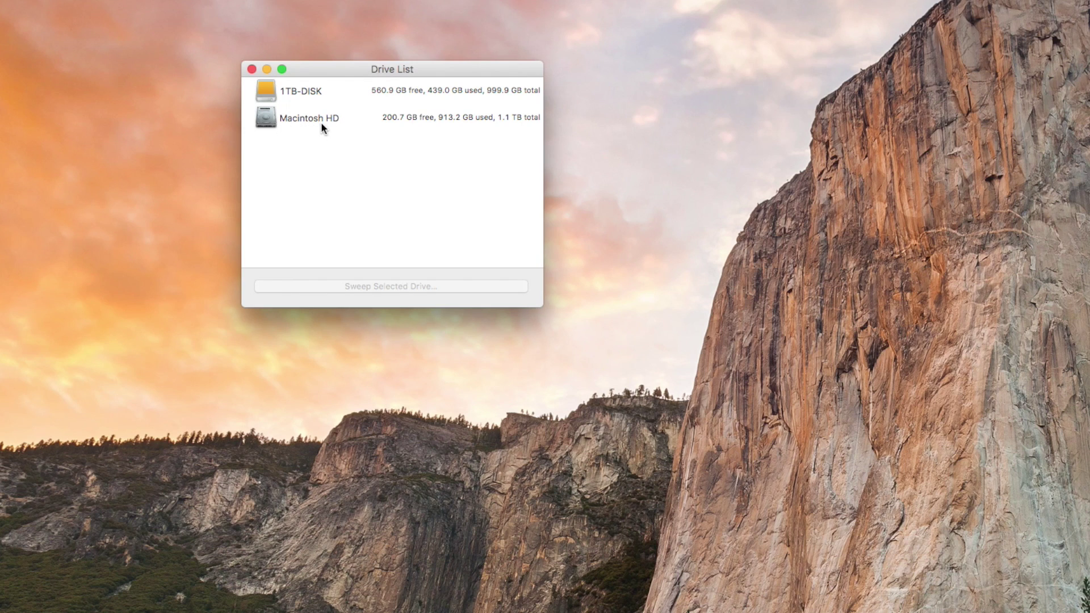
Scan Macintosh HD and bring its size-sorted folder list into view, Users at 873.9 GB
double_click(349, 121)
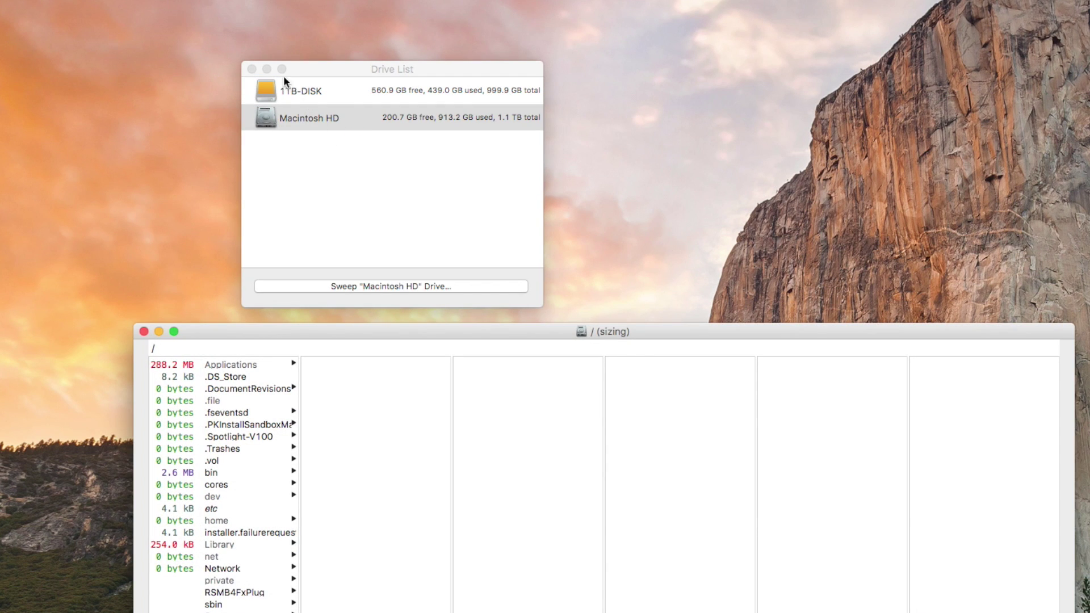
click(267, 69)
drag(371, 332, 316, 52)
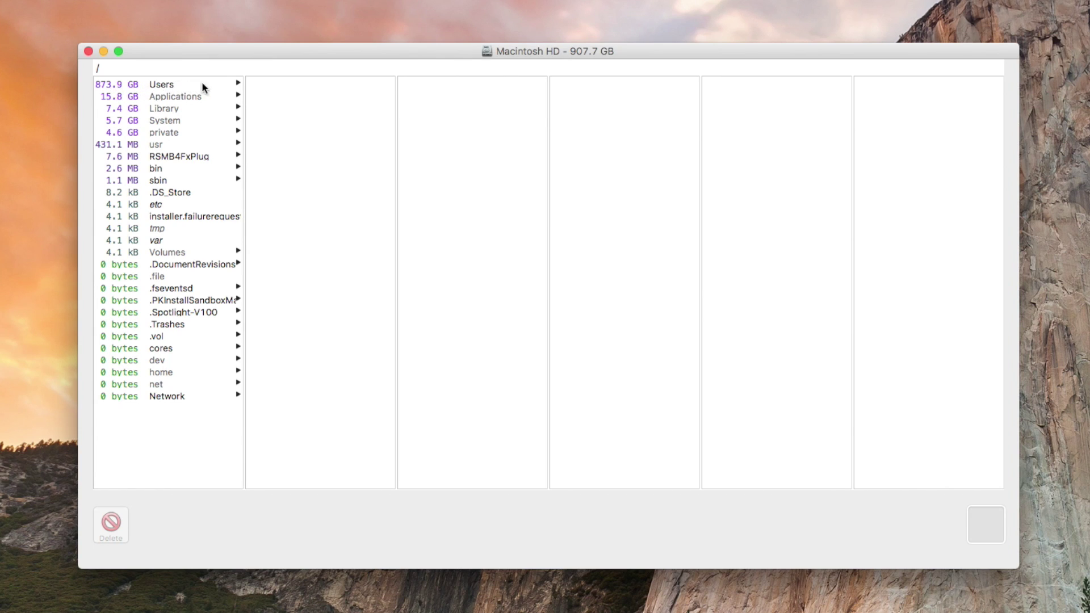
Drill into Users, the home folder, Movies, then the 607.1 GB Untitled.fcpbundle library
click(238, 85)
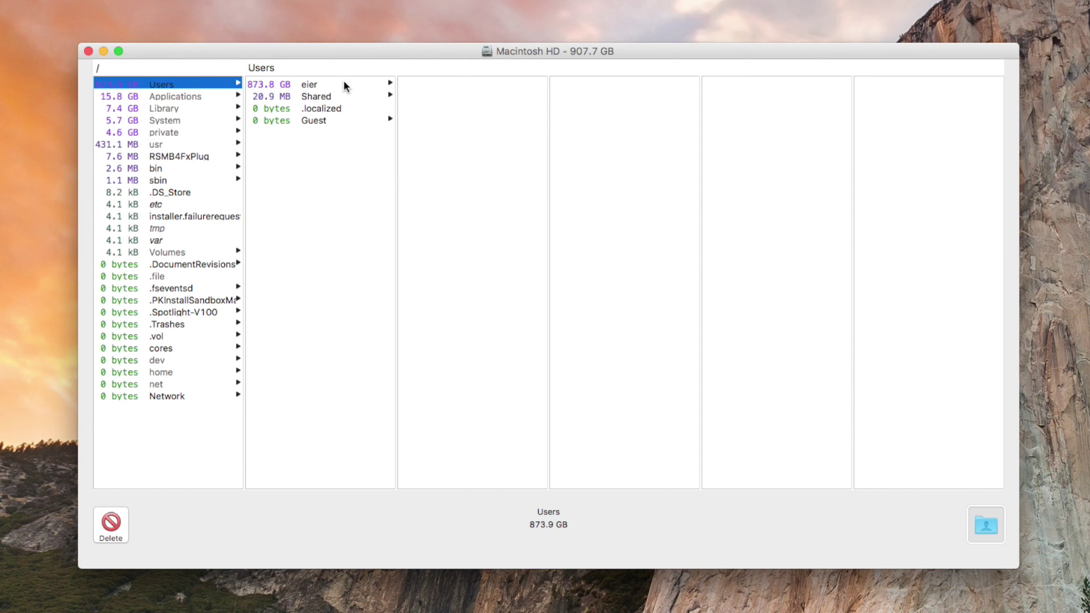
click(388, 84)
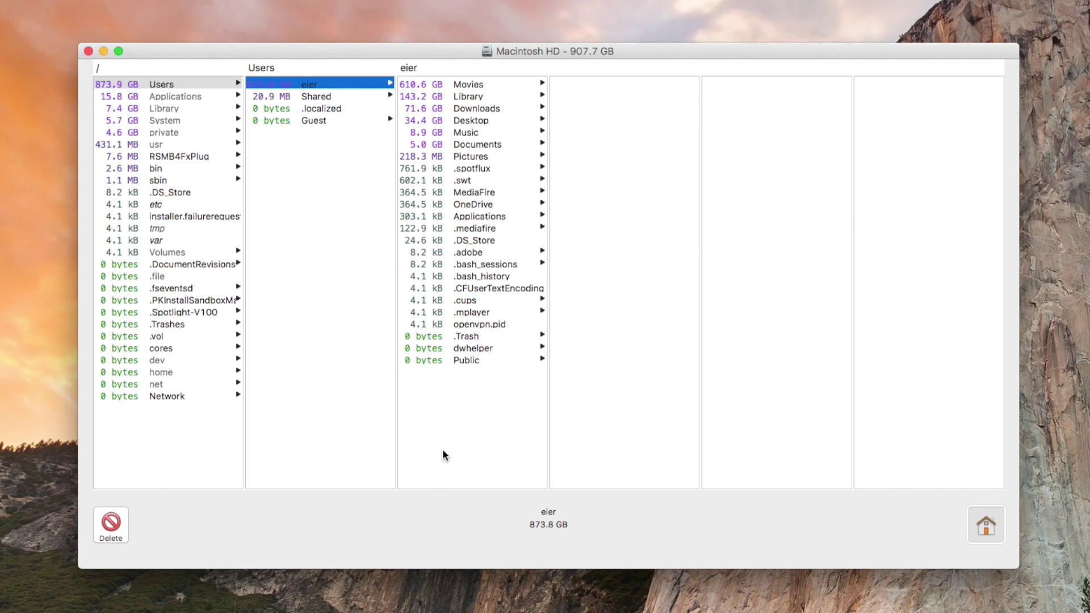
click(538, 86)
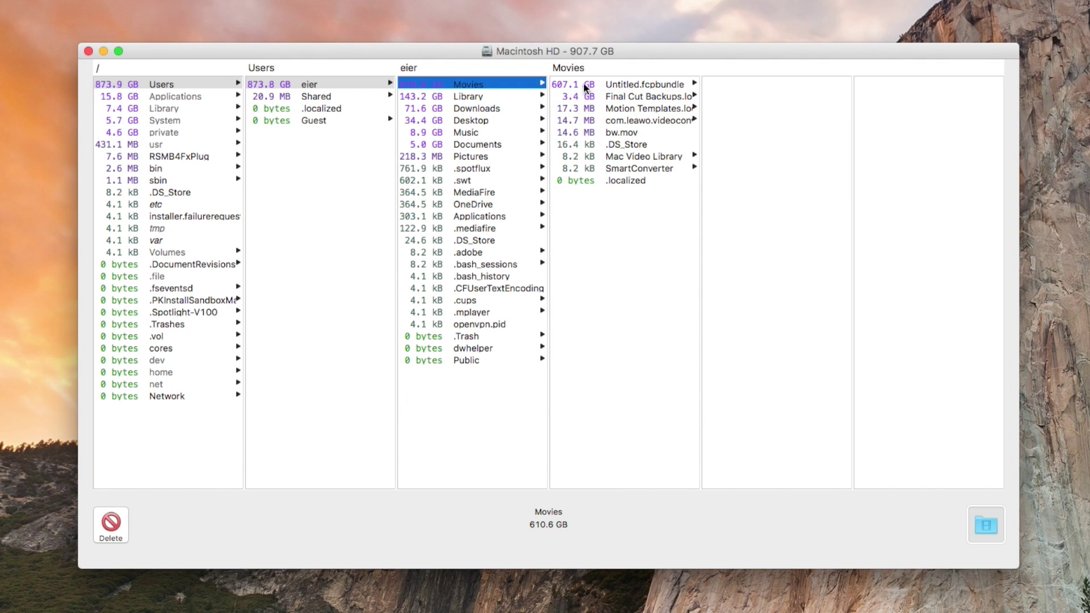
click(627, 85)
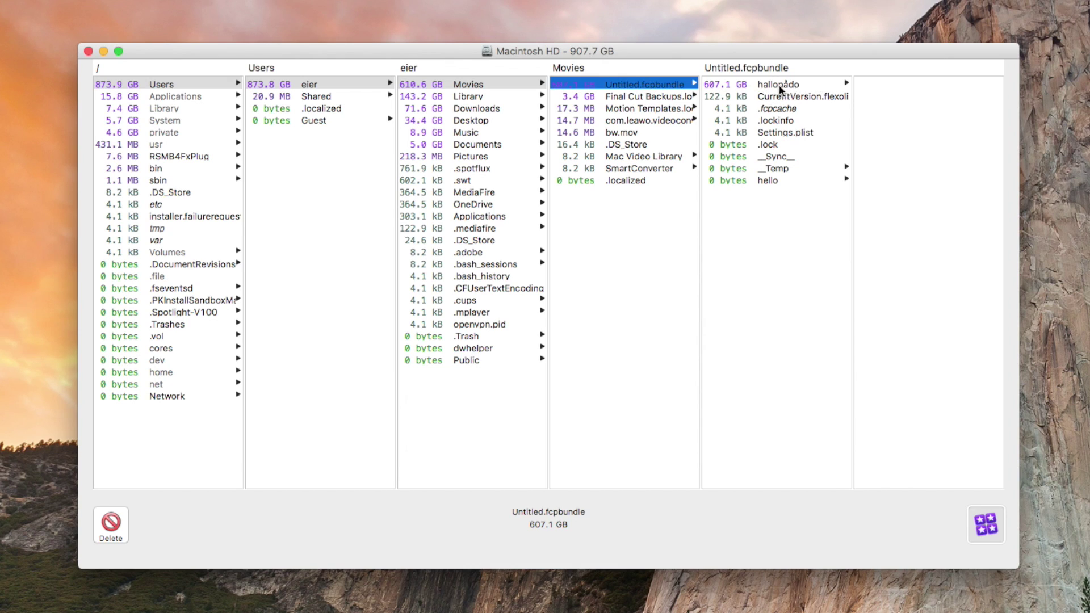
Open the hallopådo folder: Render Files 414.5 GB, Original Media 113.1 GB, Analysis Files 78.3 GB
click(810, 85)
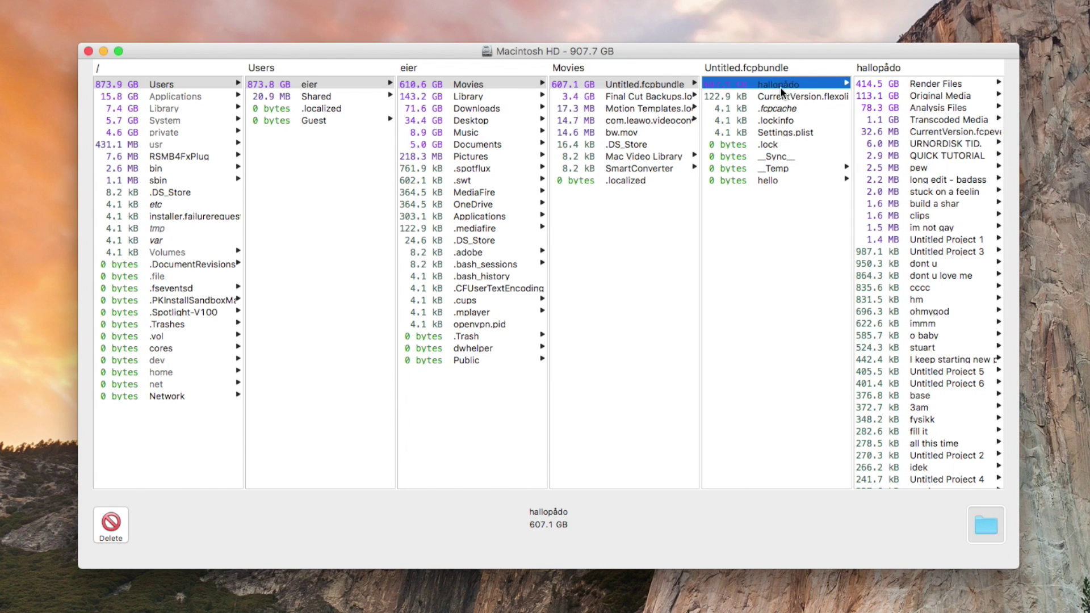
key(Left)
key(Right)
scroll(934, 442, down, 3)
scroll(934, 445, down, 4)
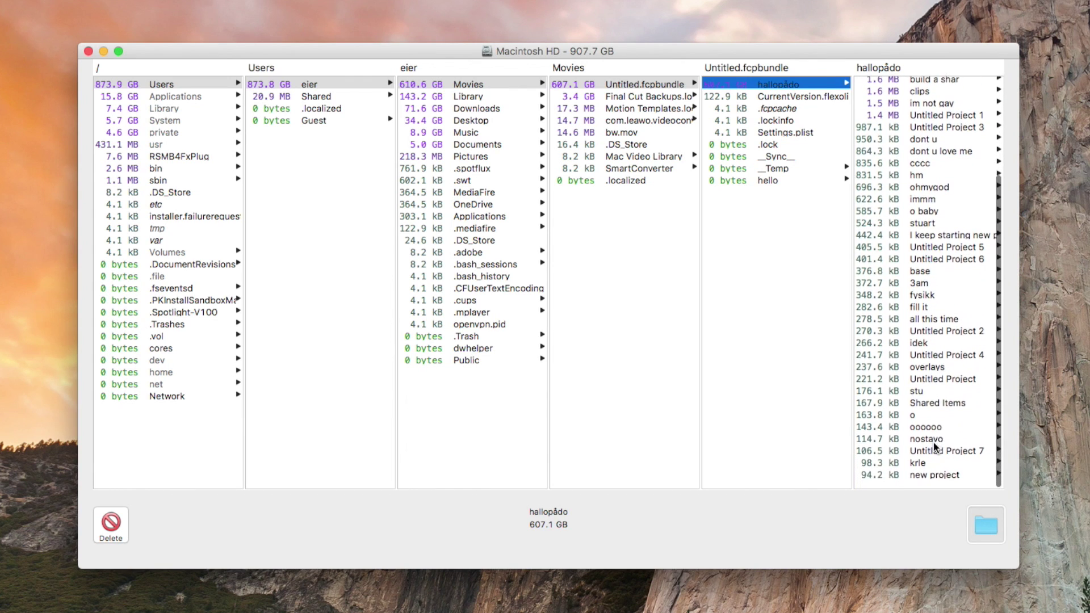
scroll(937, 357, up, 5)
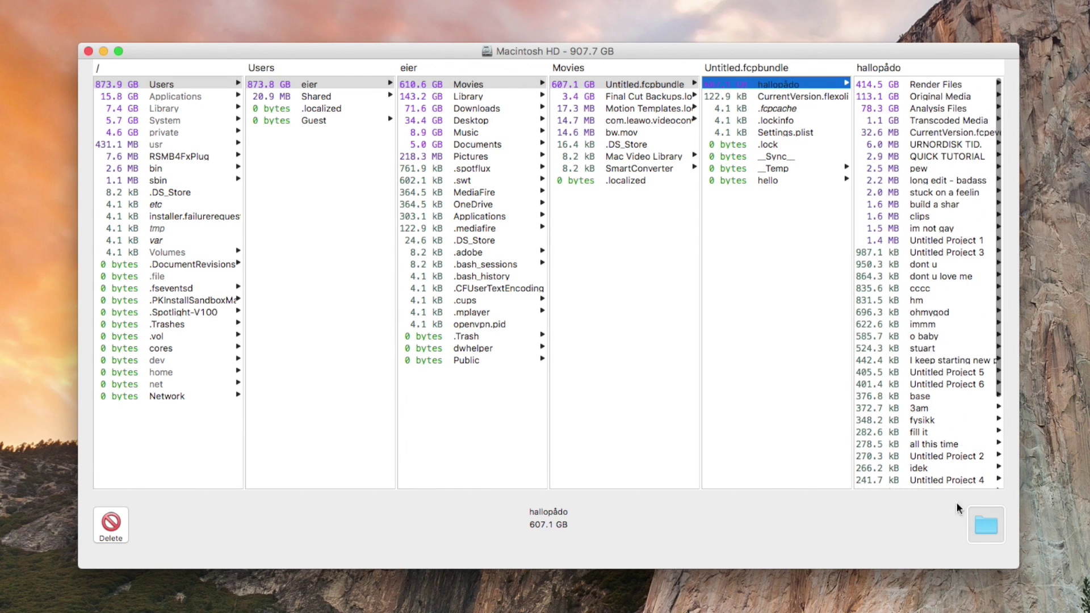
scroll(886, 256, down, 1)
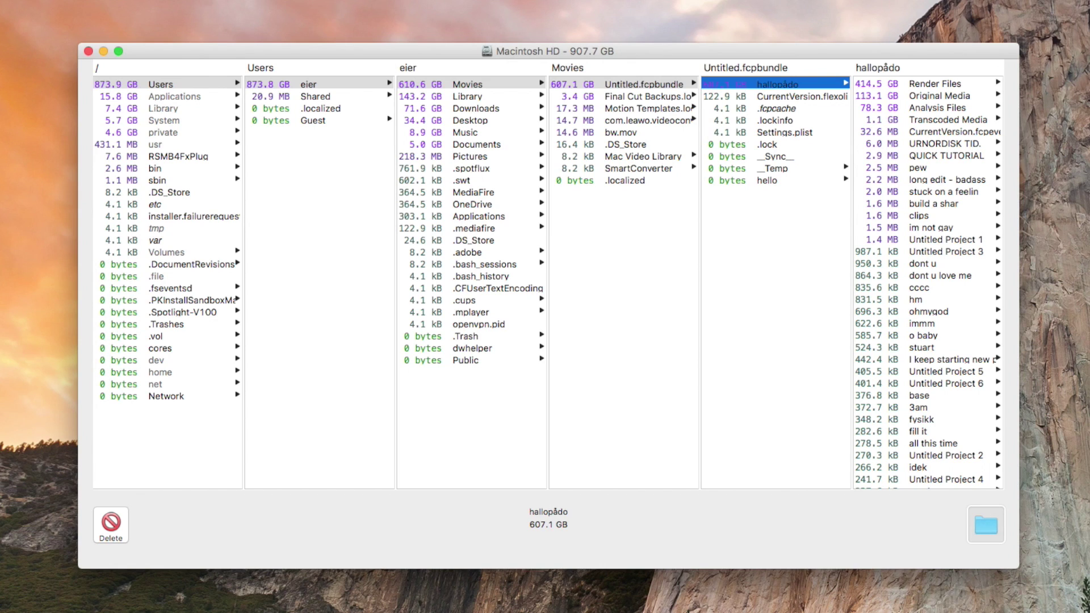
Reselect only the hallopådo folder and request its deletion, raising the Destroy confirmation
shift+click(800, 97)
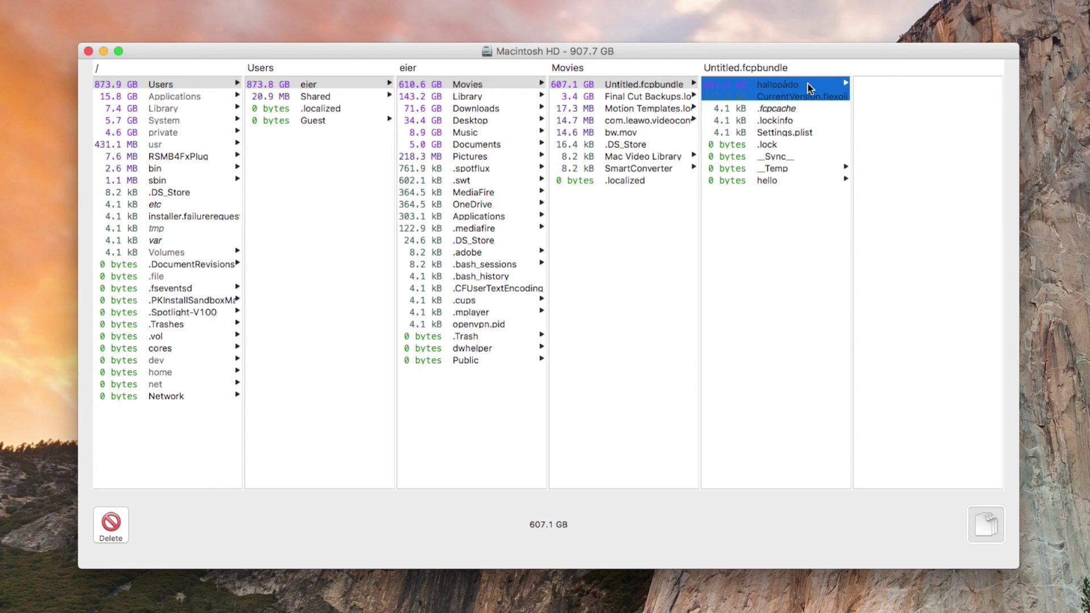
key(Left)
key(Right)
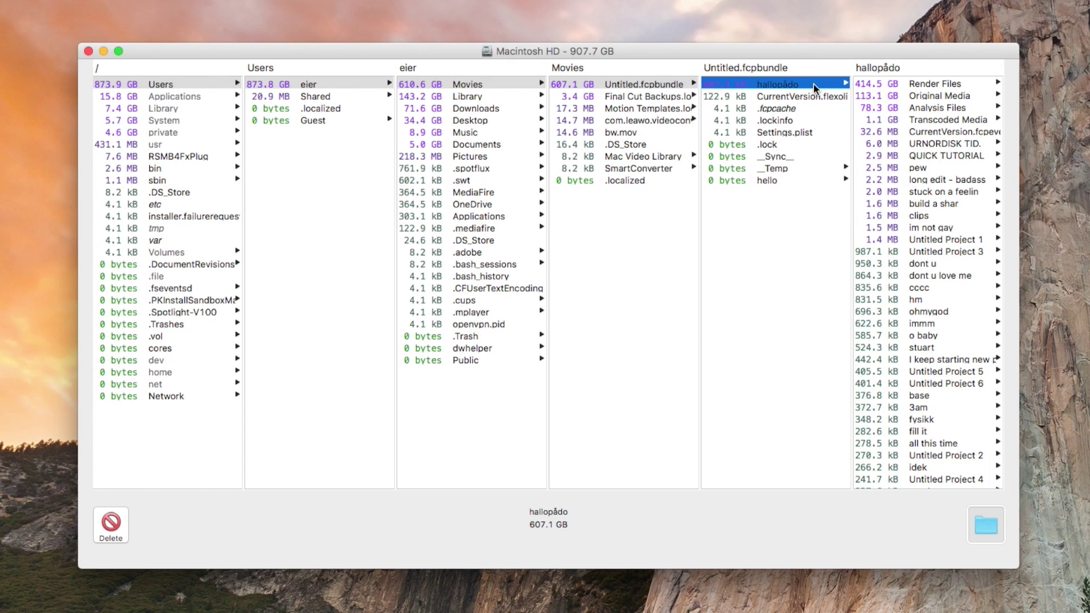
key(Left)
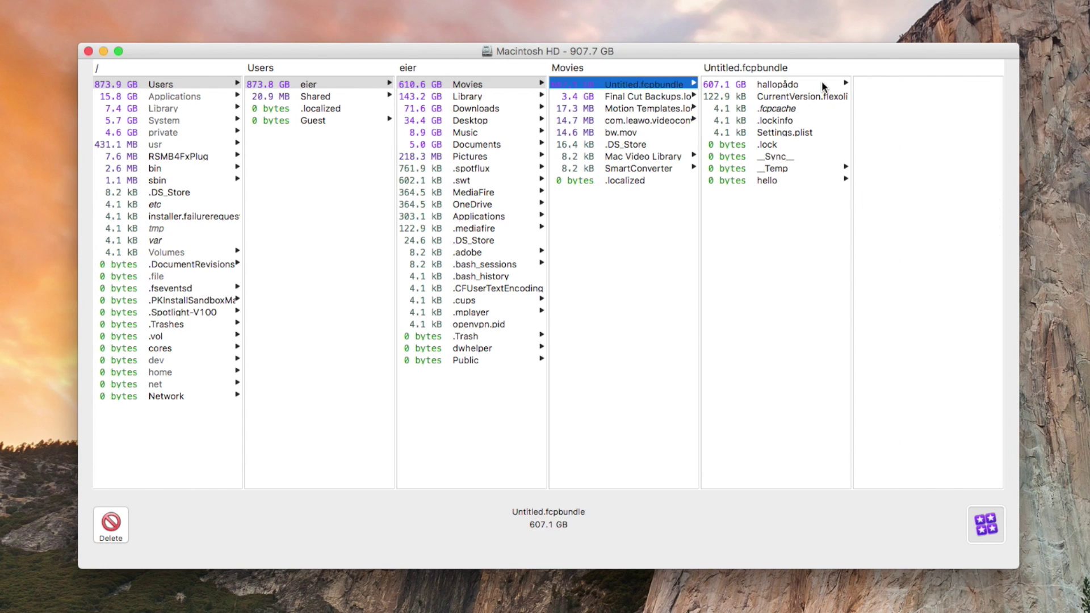
key(Right)
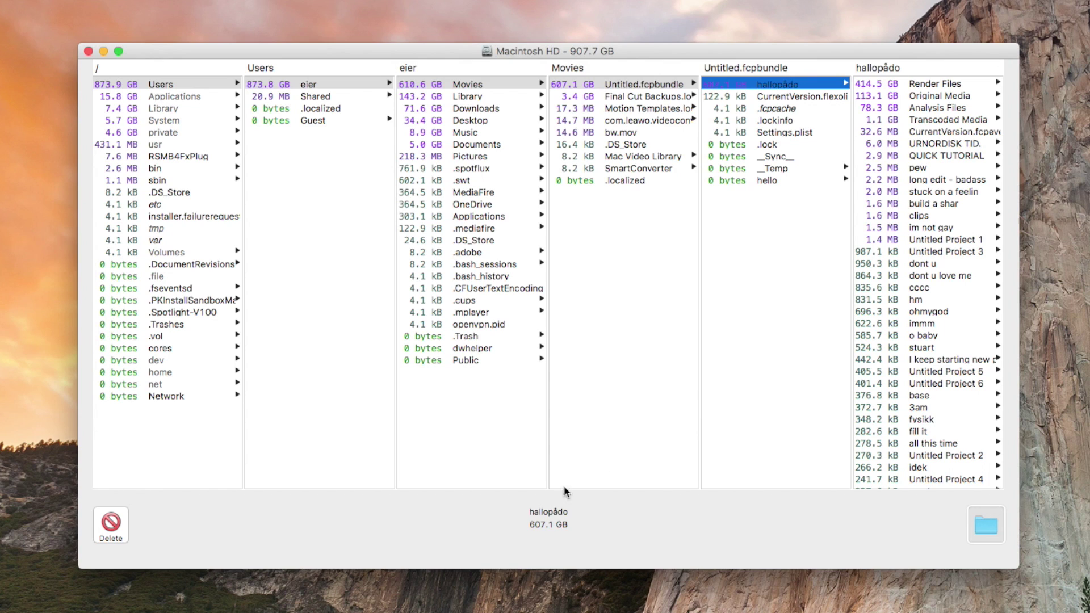
click(111, 525)
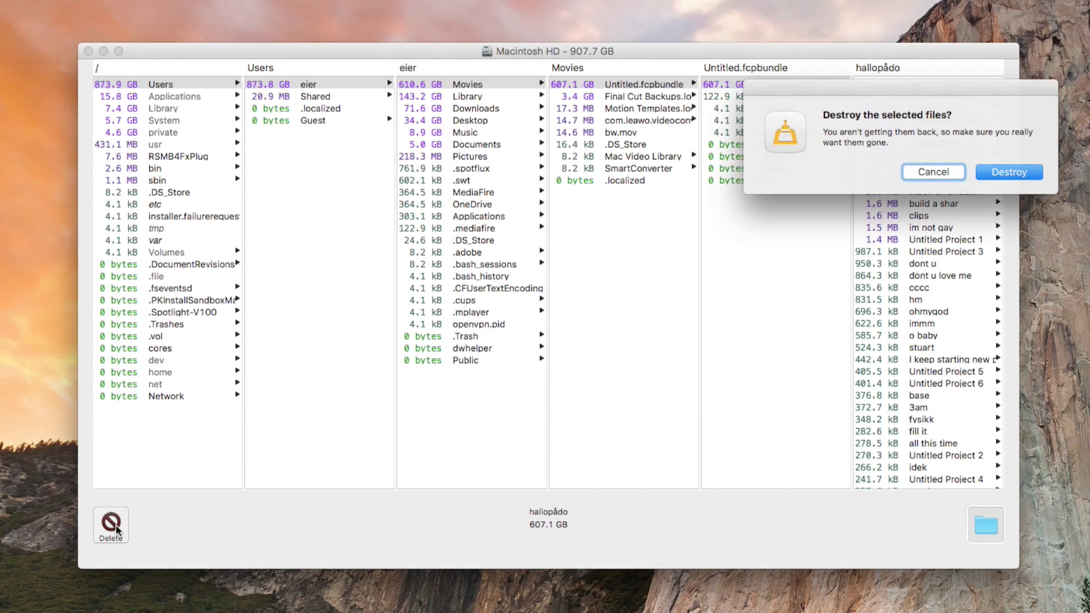
Confirm destroying hallopådo and check that Untitled.fcpbundle drops to 135.2 kB
click(1021, 173)
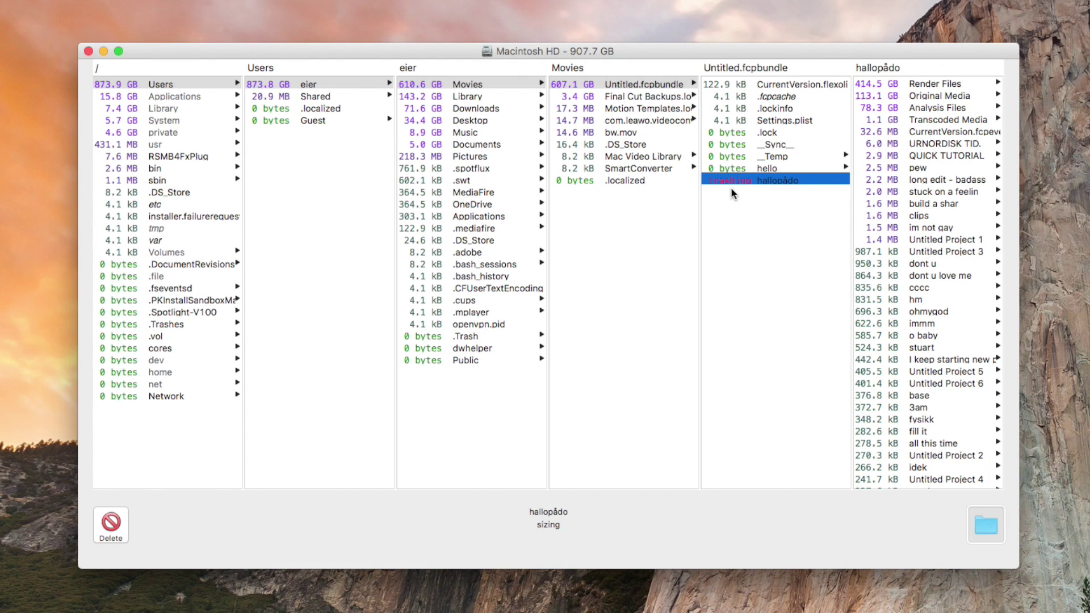
click(741, 189)
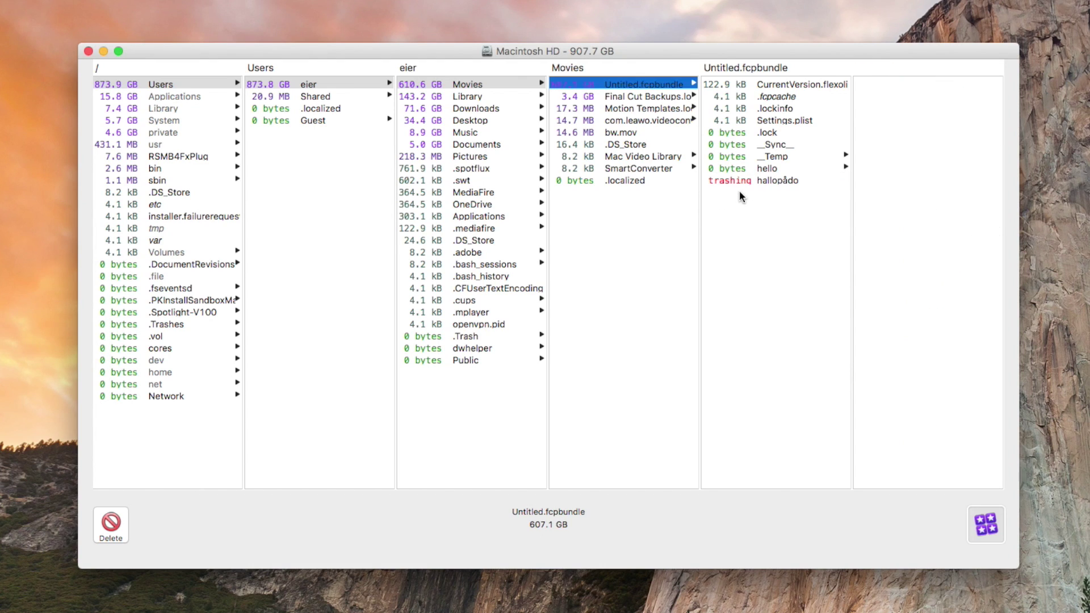
click(776, 182)
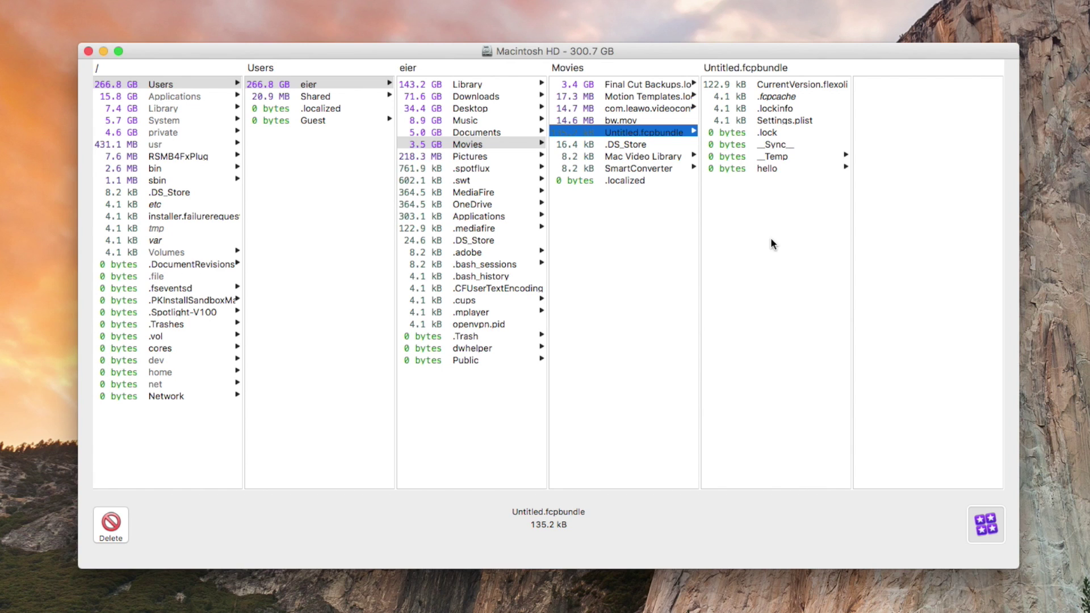
Minimize OmniDiskSweeper and close its leftover Drive List window
click(101, 51)
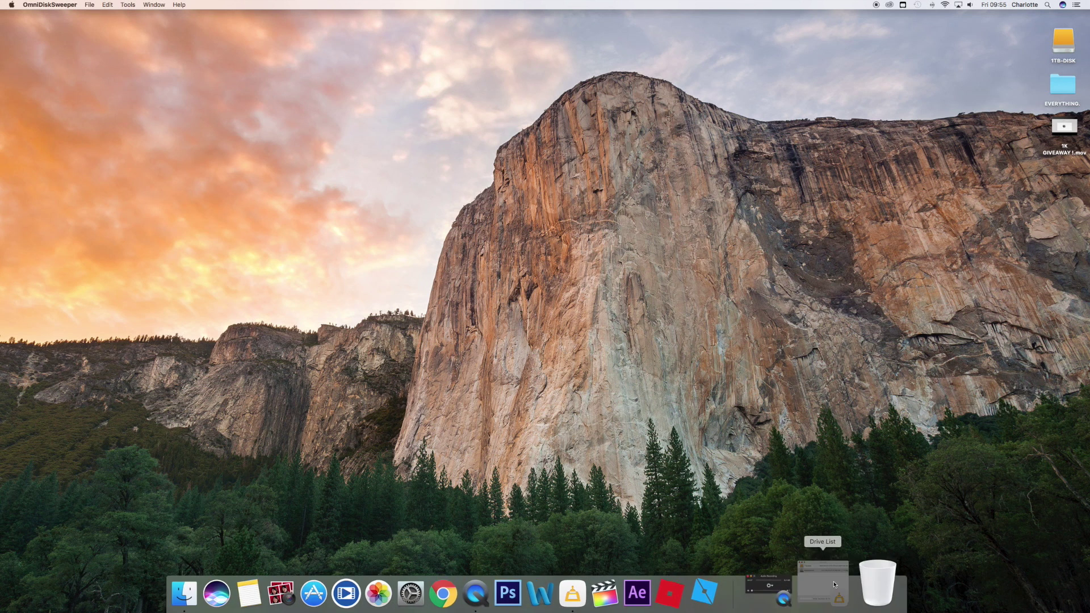
click(834, 585)
click(172, 126)
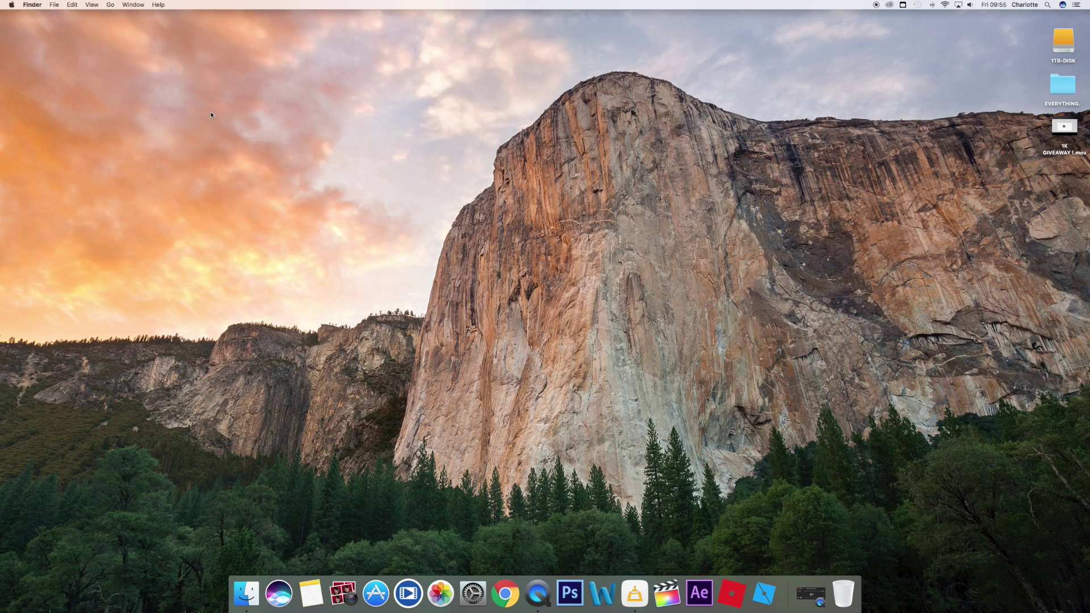
Show storage in About This Mac, with 812,75 GB now available on Macintosh HD
click(11, 4)
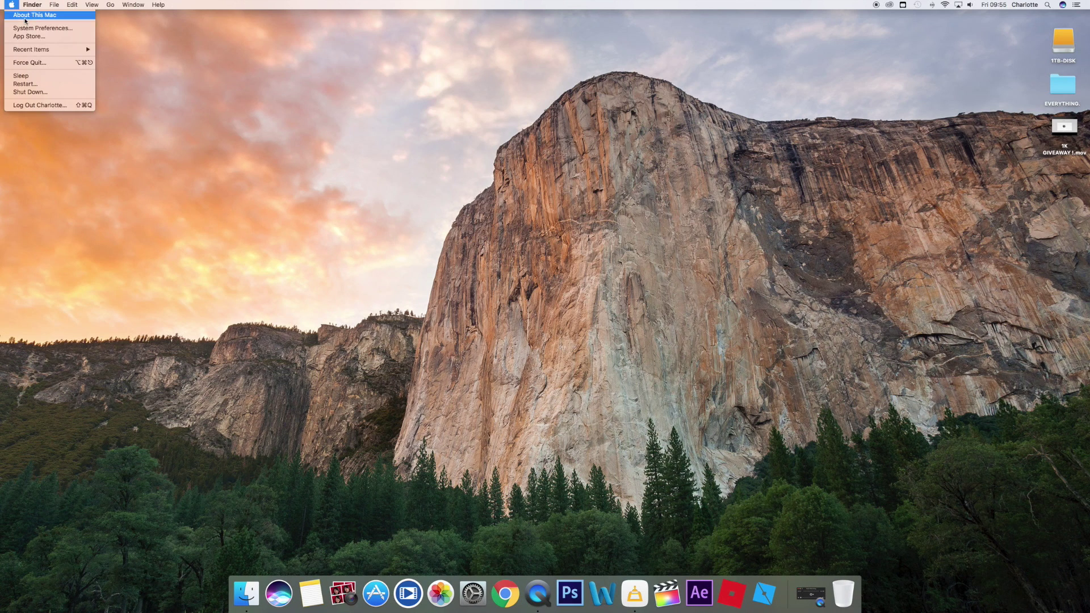
click(25, 19)
click(525, 133)
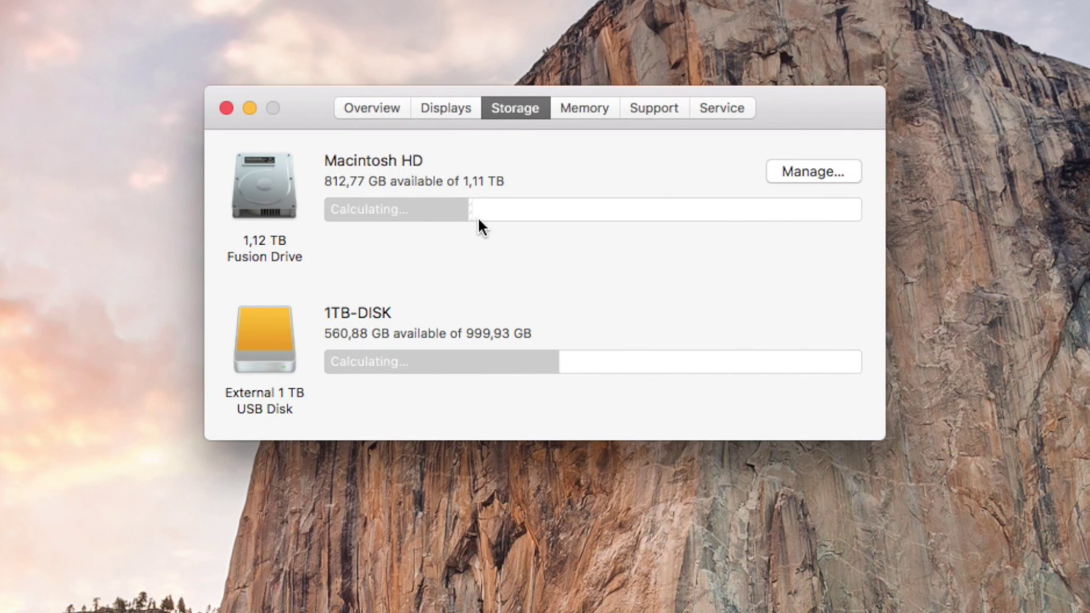
mouse_move(765, 207)
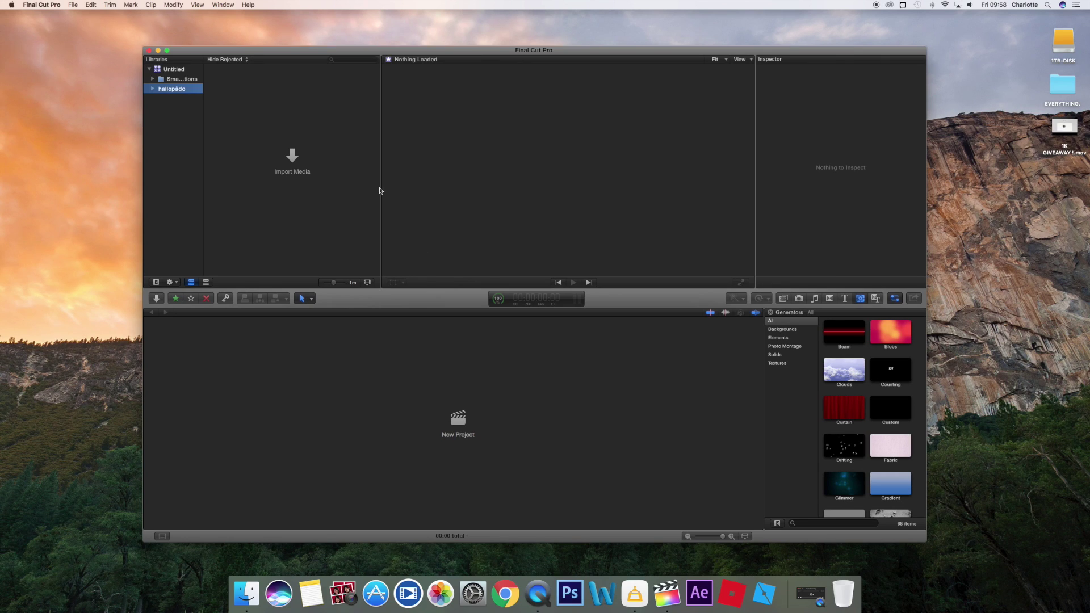
Set up importing Desktop imgres.jpg into a new event named EDITS
click(289, 155)
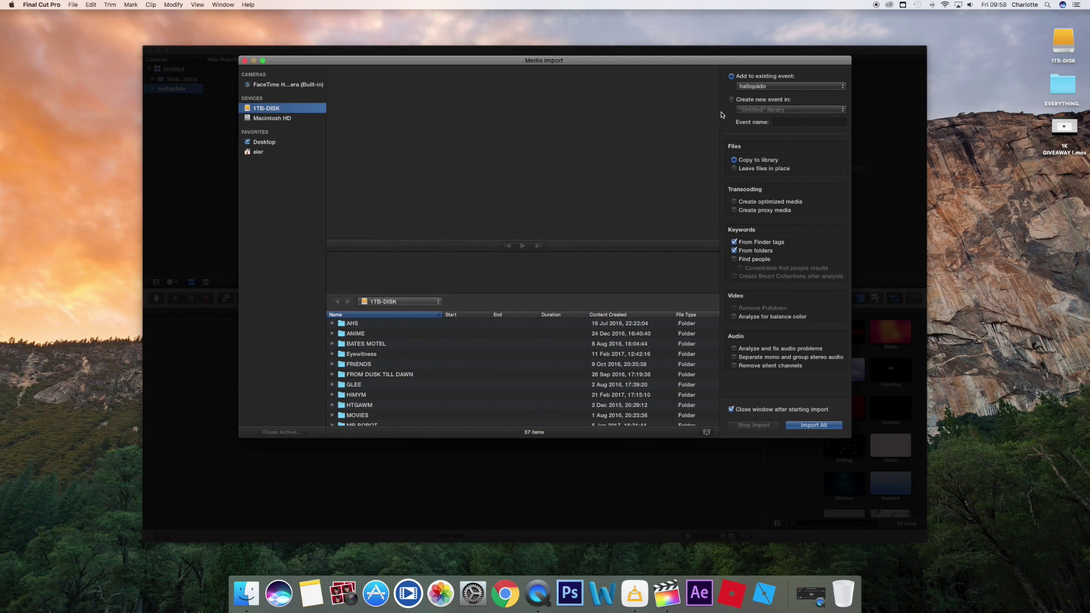
click(732, 100)
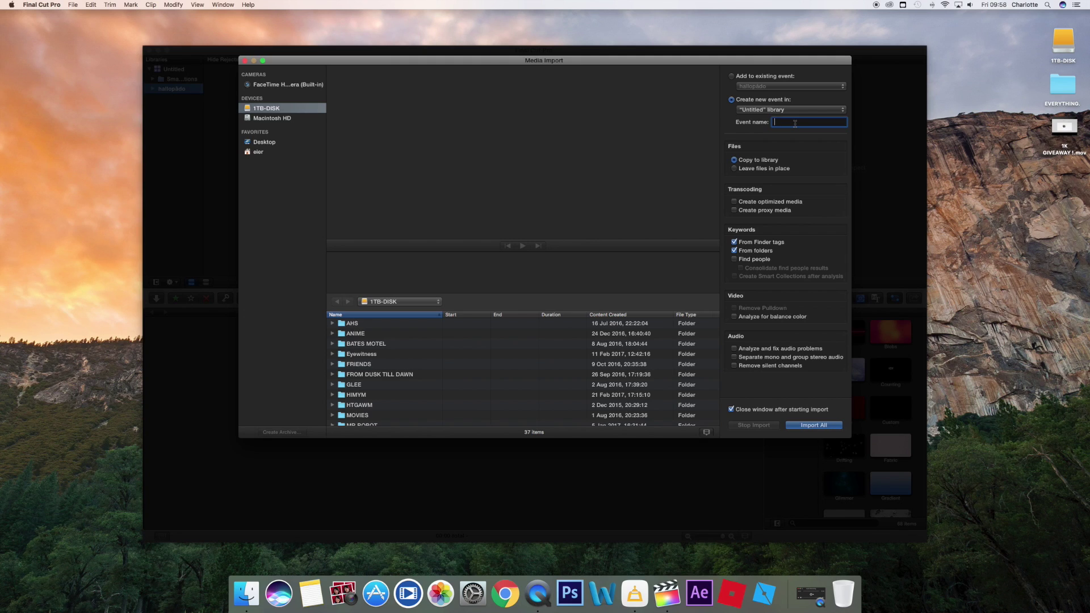
text(EDITS)
click(275, 142)
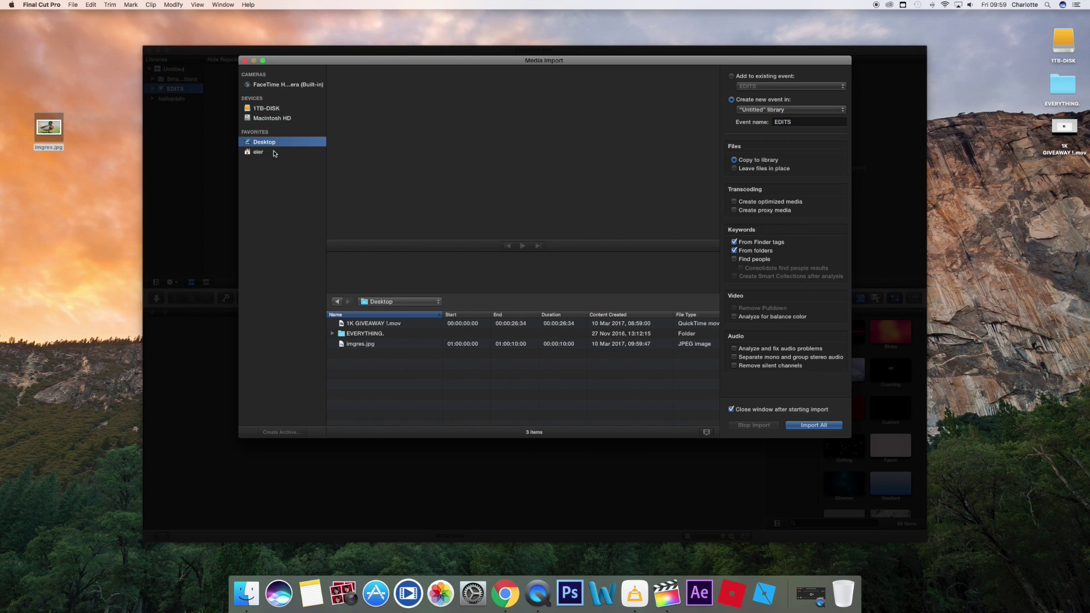
click(344, 343)
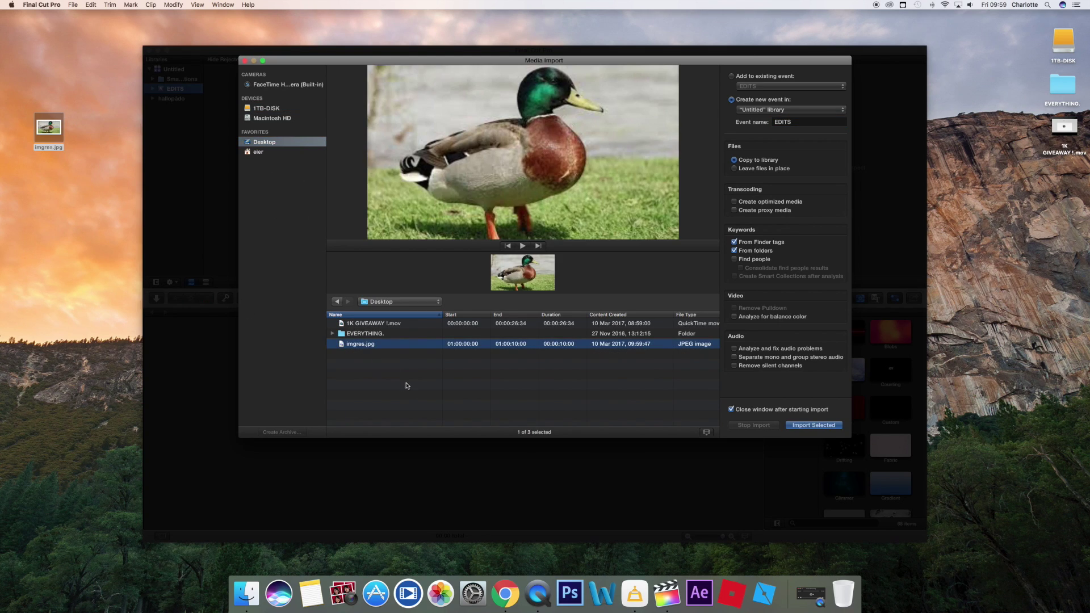
click(802, 423)
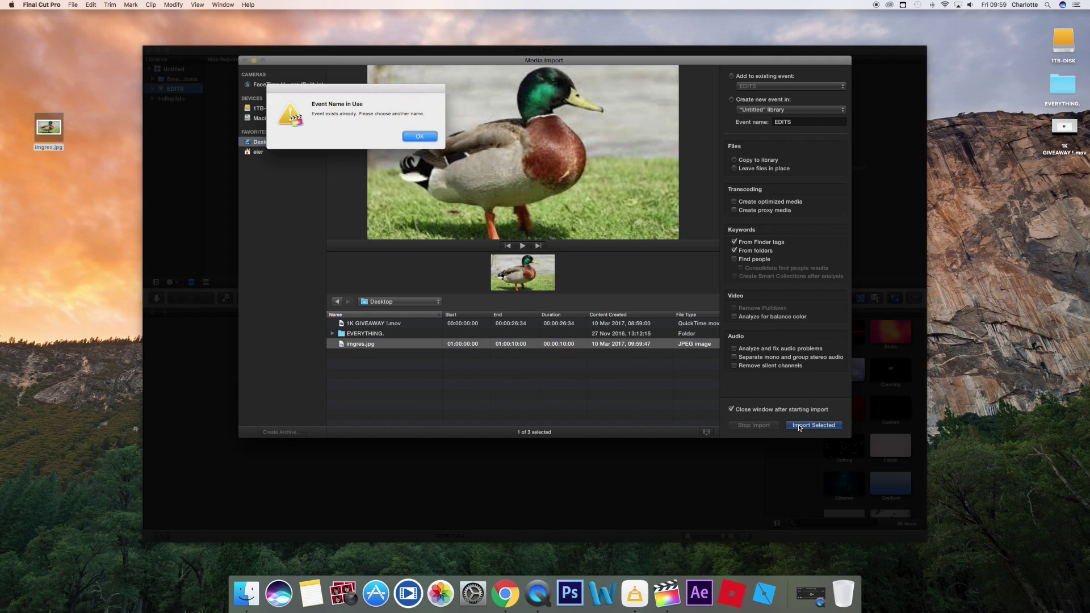
After the name-in-use warning, rename the new event FCP EDITS and import the duck image
click(411, 135)
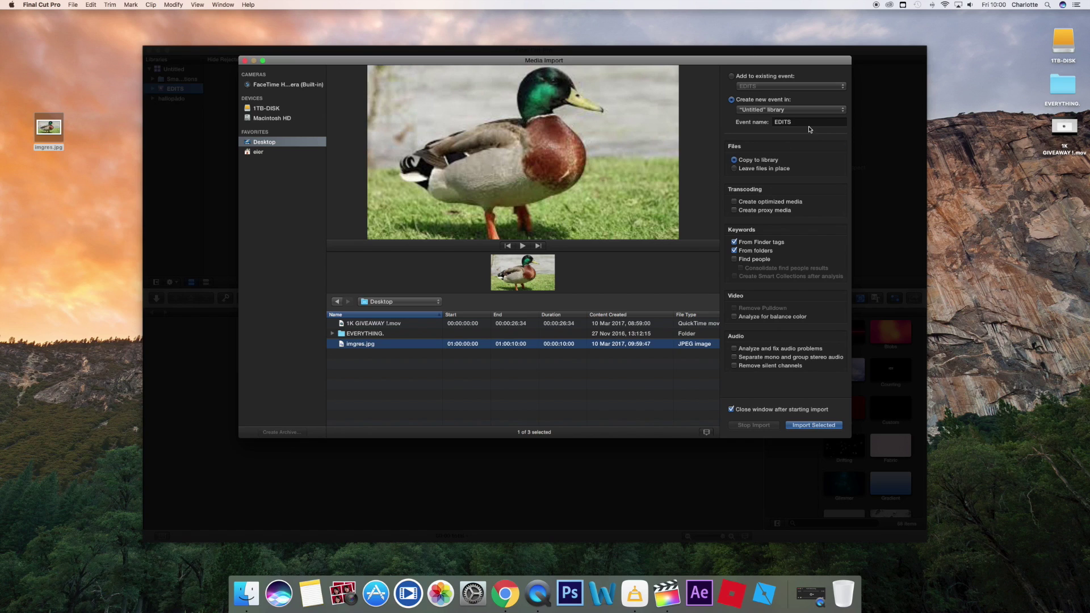
double_click(775, 122)
key(BackSpace)
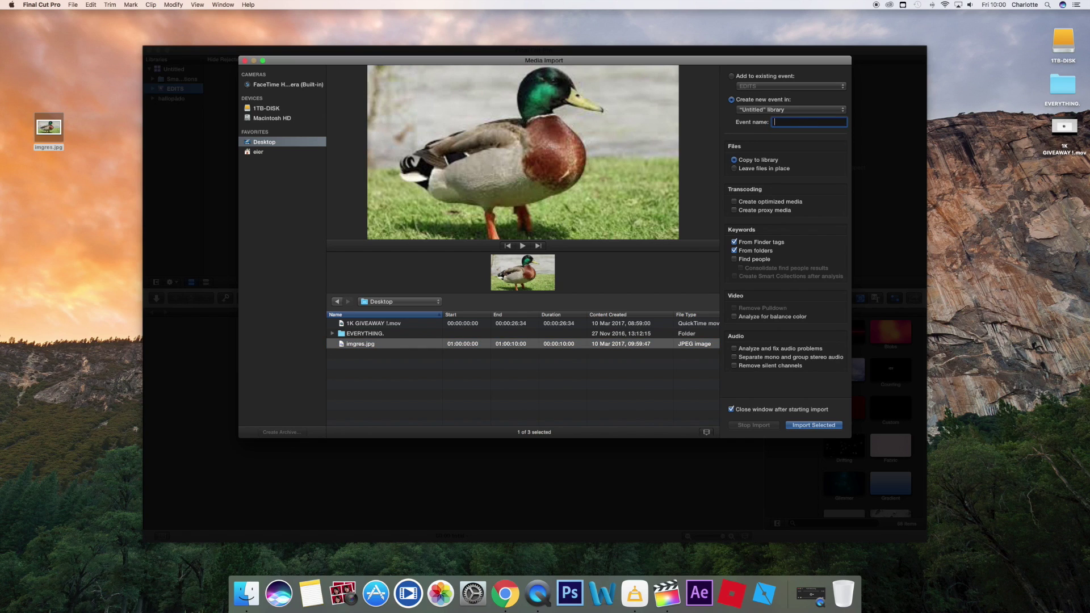
text(FCP EDITS)
click(802, 427)
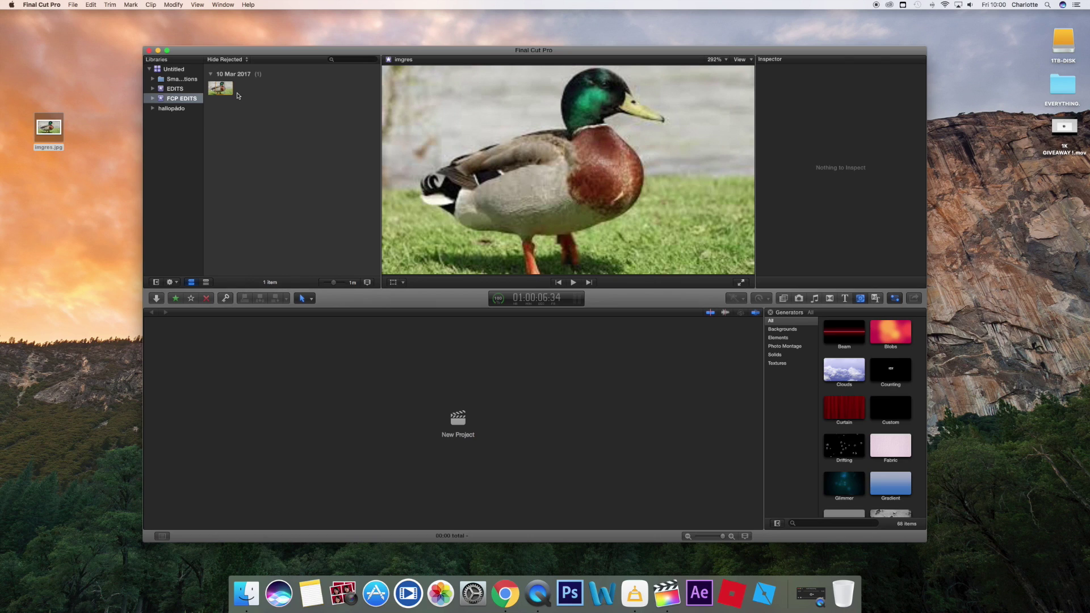
Create a project named SHAKES in FCP EDITS, then show the duck clip in the viewer
click(210, 94)
click(243, 117)
click(461, 426)
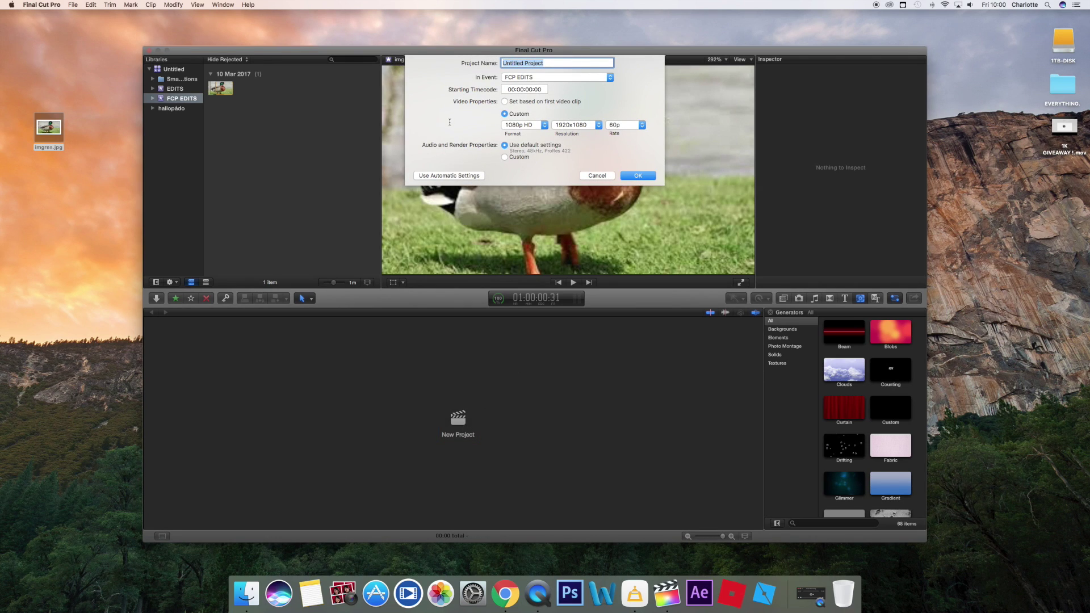
text(SHAKES)
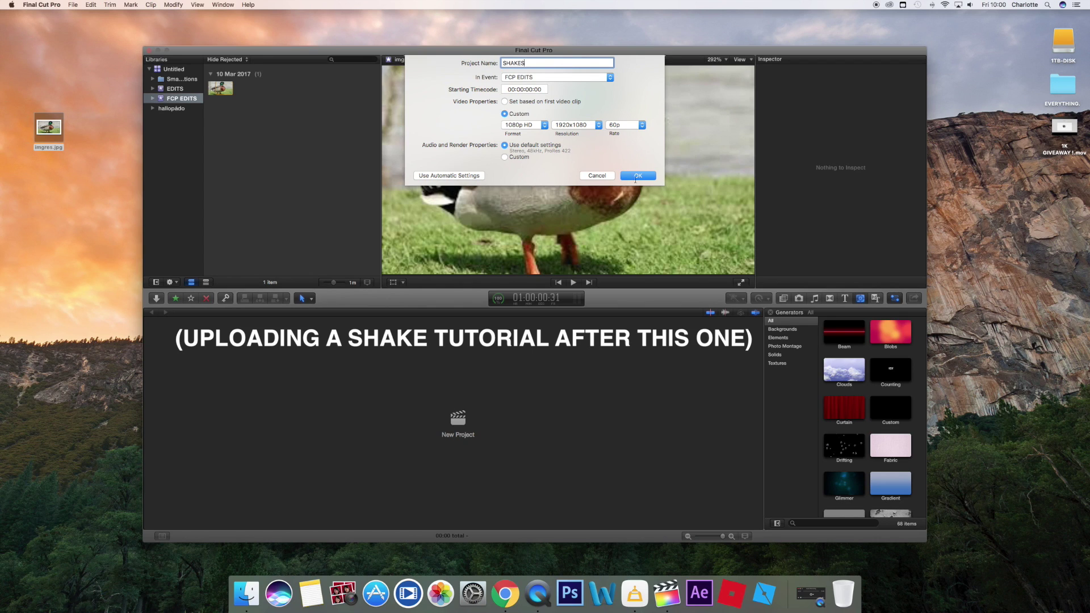
click(638, 175)
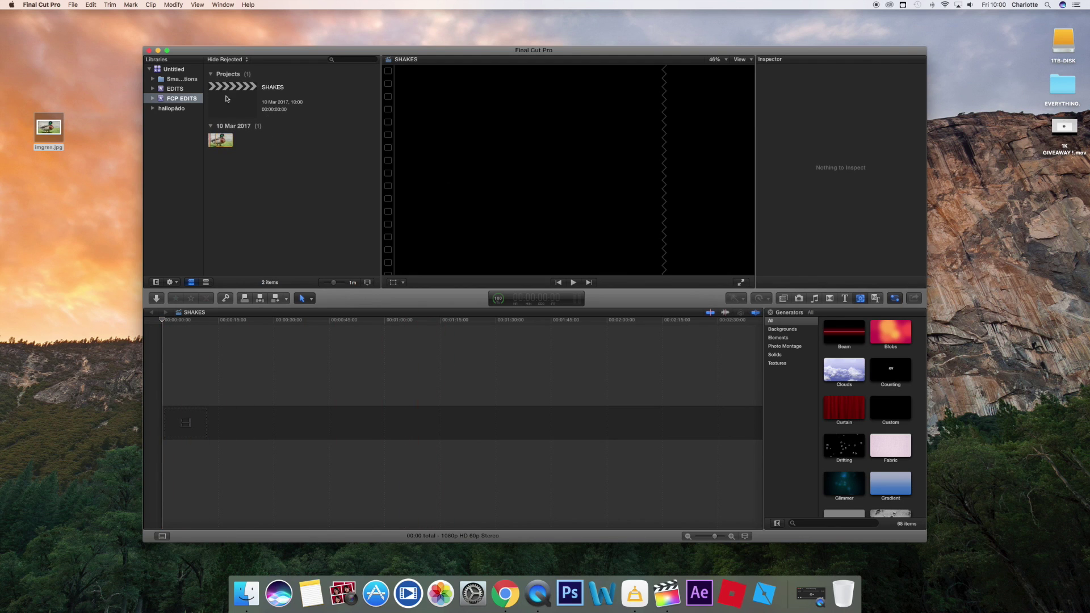
click(223, 144)
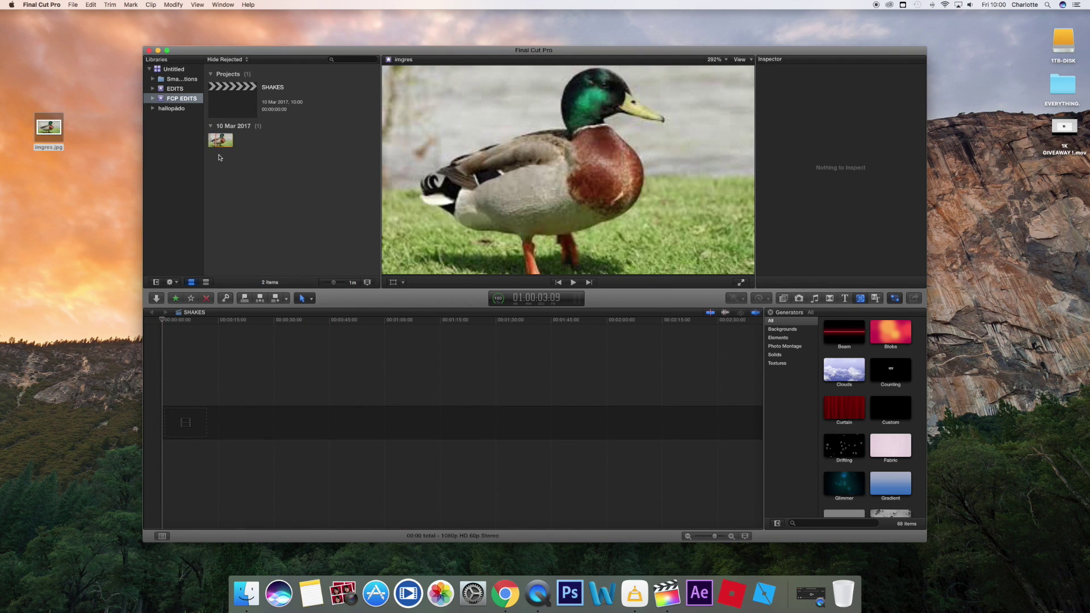